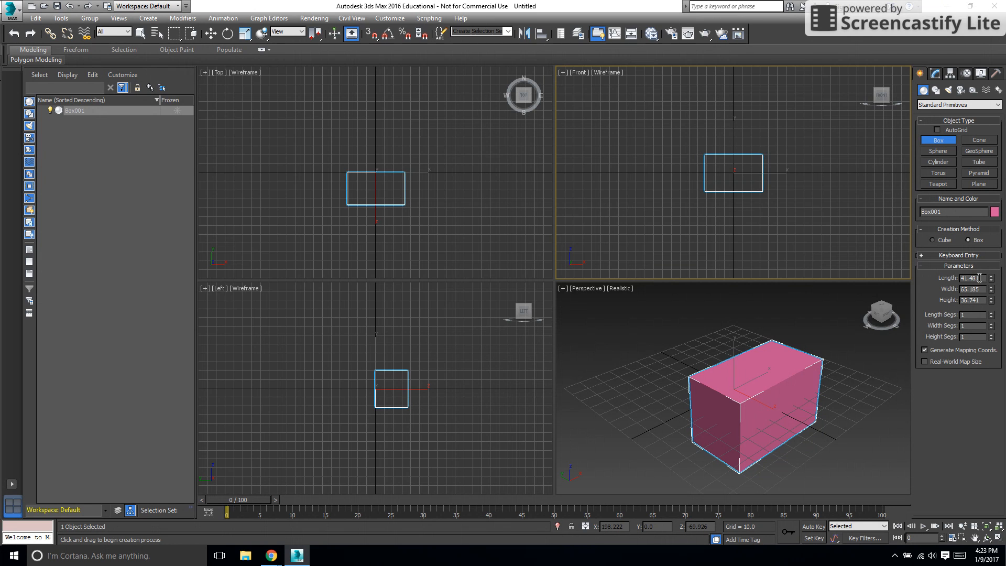
Set the box's length, width and height to 20 each
drag(980, 278, 931, 283)
text(20)
drag(981, 289, 952, 289)
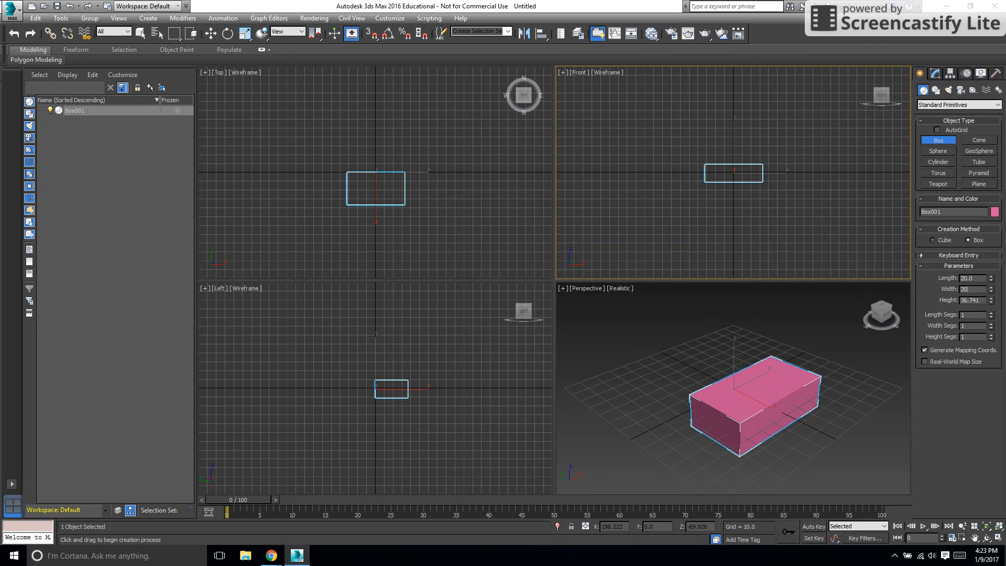
drag(979, 300, 948, 303)
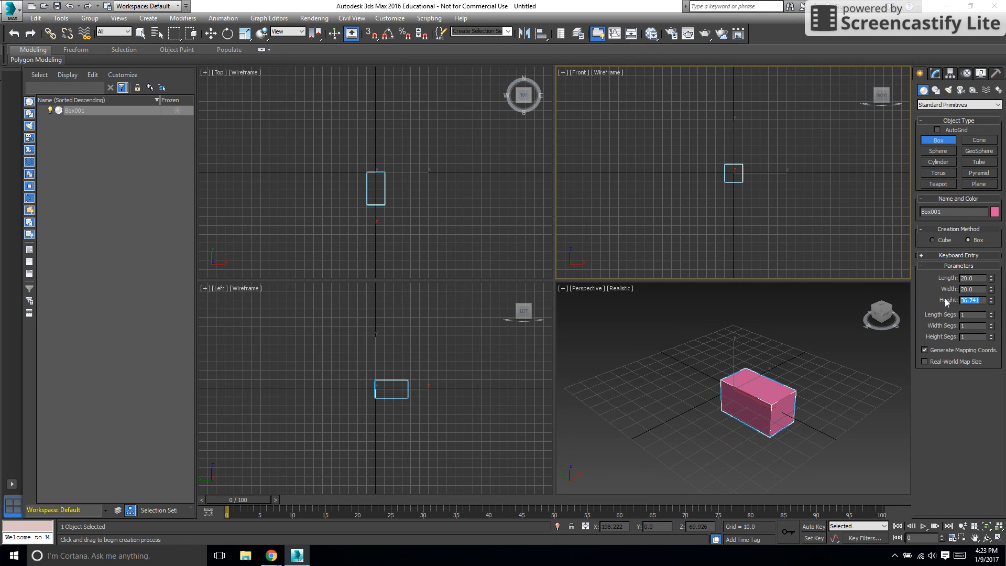
text(20)
key(Return)
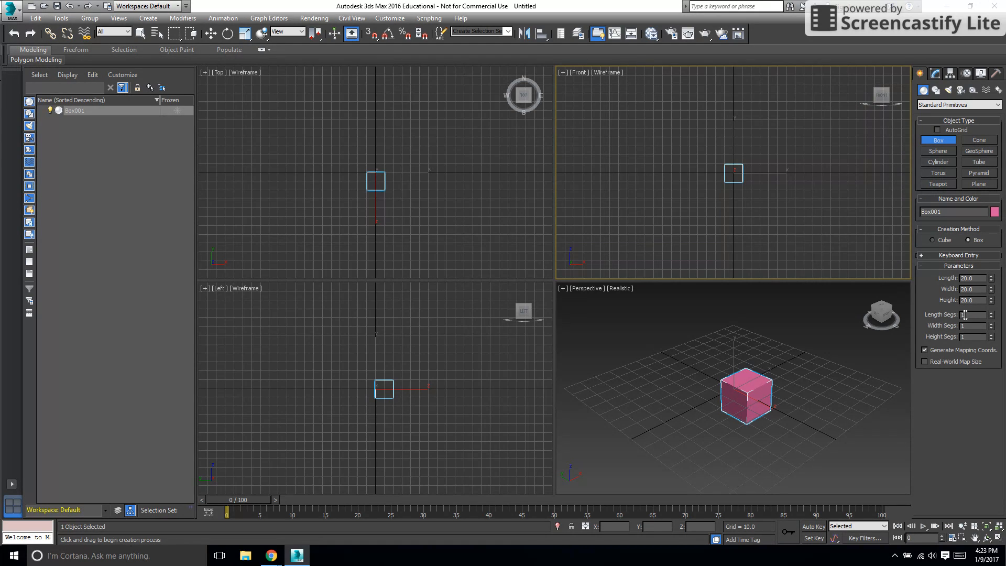
Set the box's segments to 2 for length, 3 for width and 4 for height
drag(966, 315, 956, 315)
text(2)
key(Tab)
text(3)
key(Tab)
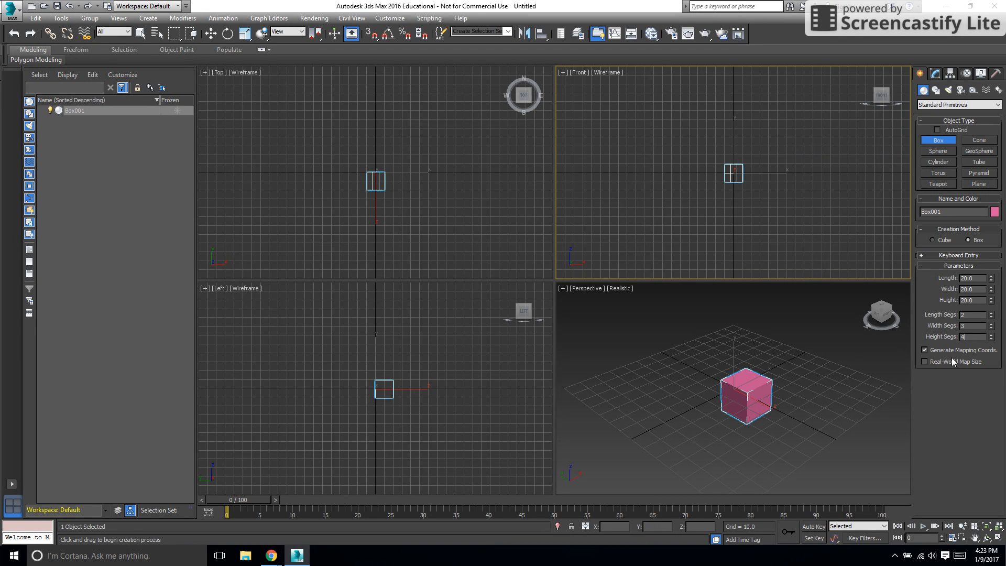
Zoom in on the box in the Perspective, Front, Top and Left viewports to examine its segment divisions
click(963, 527)
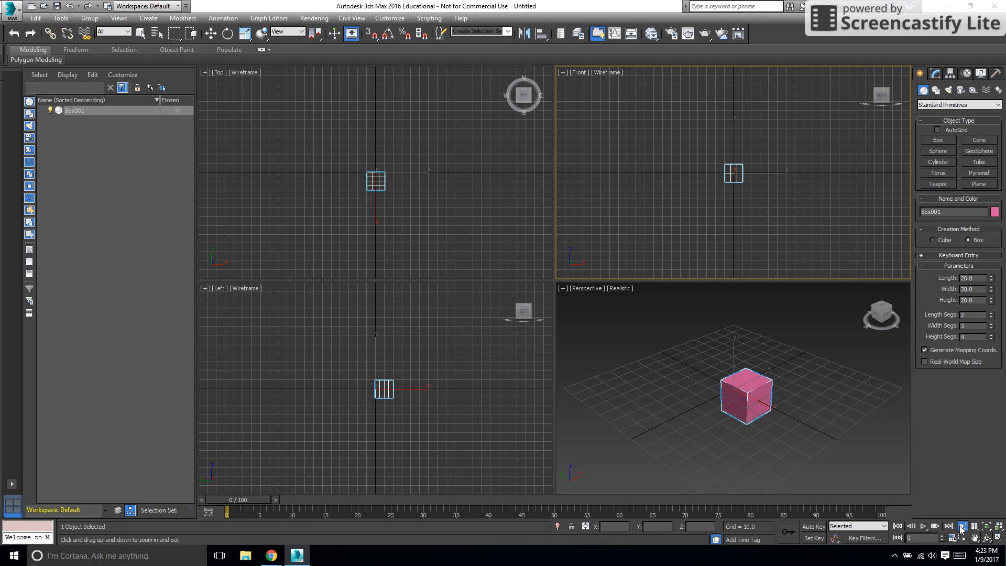
click(747, 399)
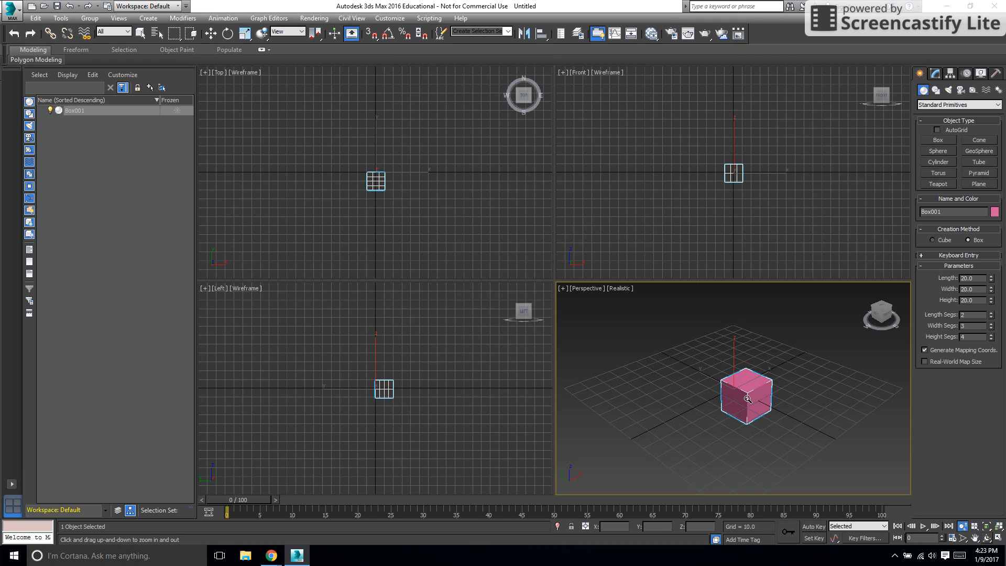
scroll(748, 399, up, 5)
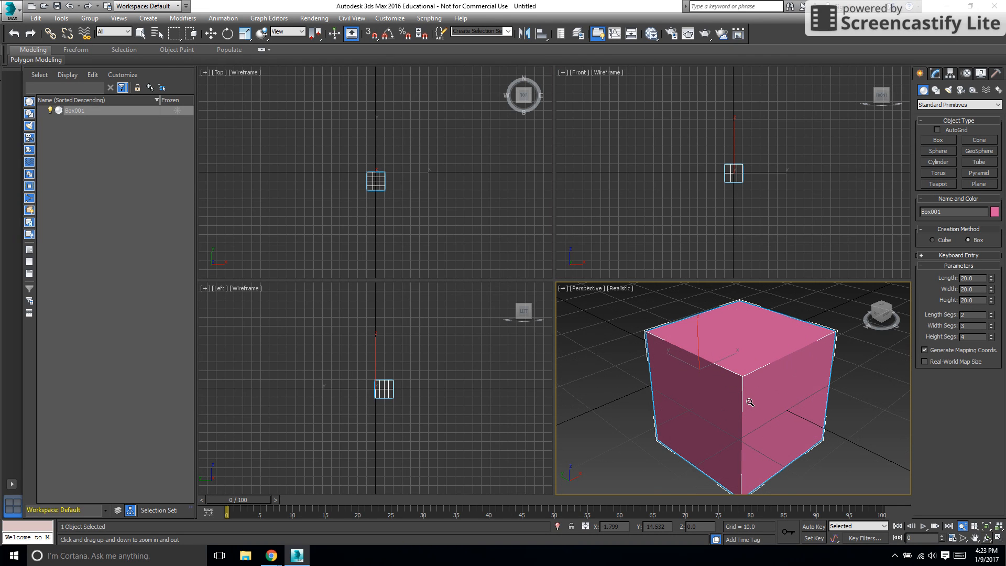
scroll(750, 402, down, 3)
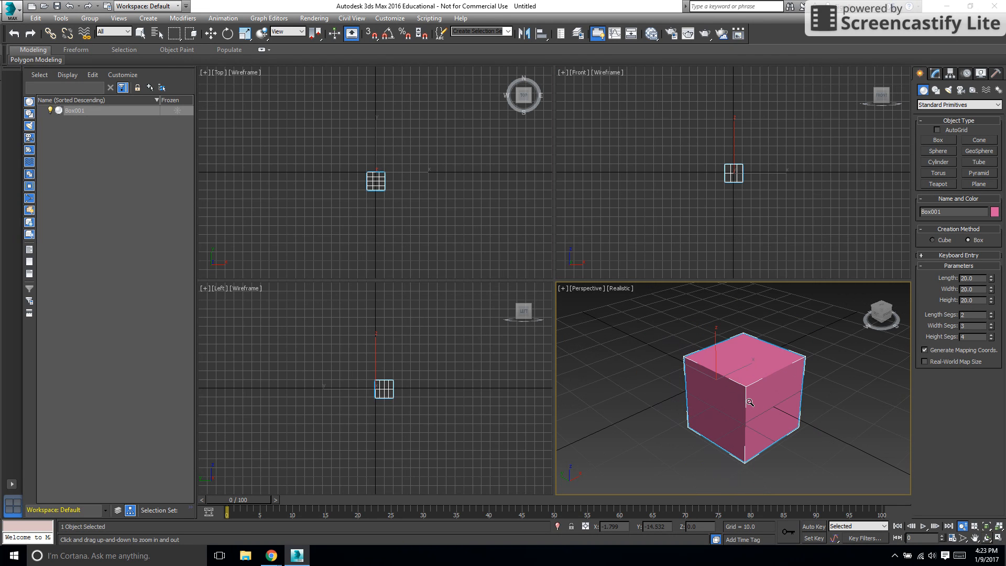
click(734, 178)
scroll(734, 177, up, 3)
scroll(734, 177, up, 3)
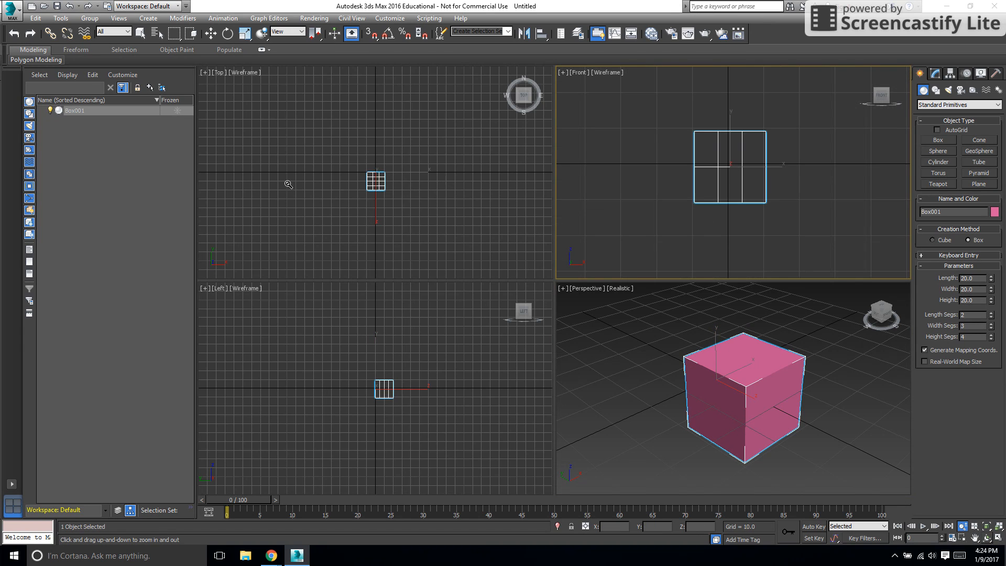
click(370, 185)
scroll(369, 186, up, 6)
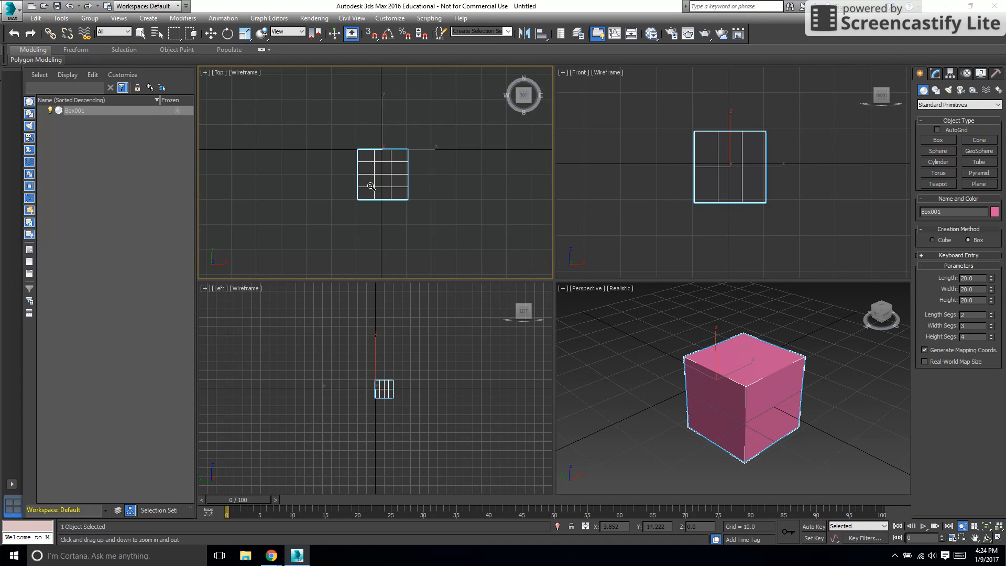
click(387, 387)
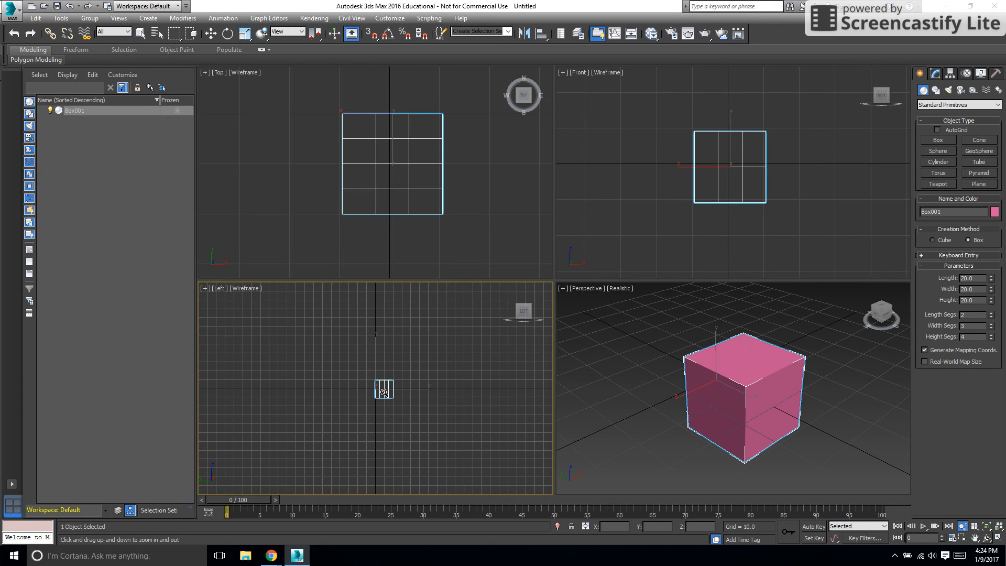
scroll(386, 391, up, 6)
scroll(385, 390, up, 1)
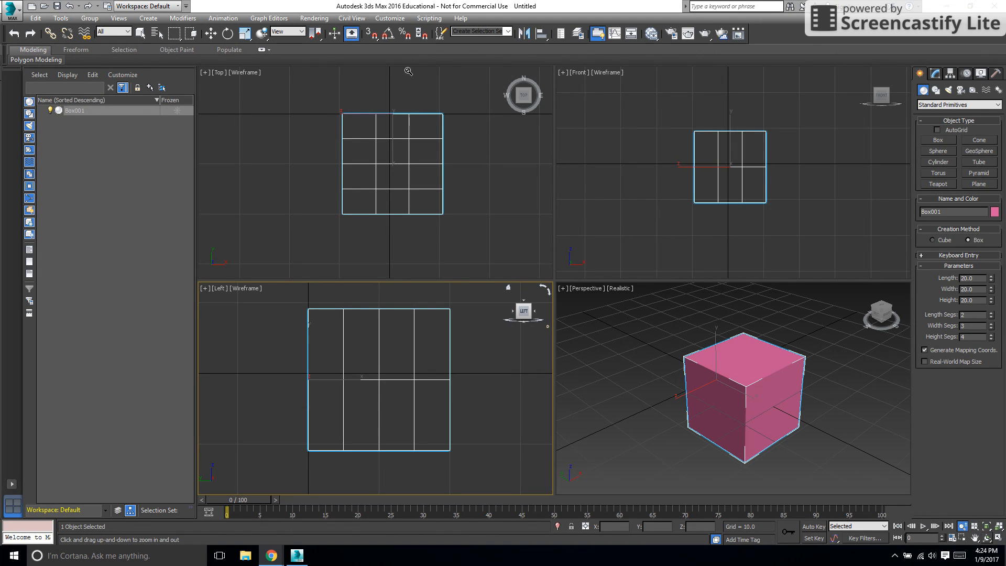
click(210, 33)
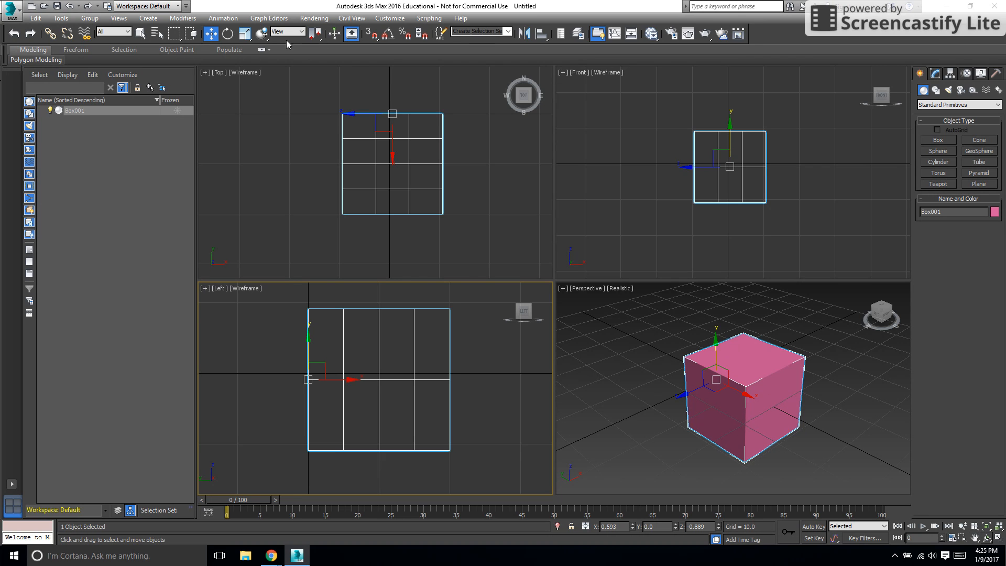
click(228, 33)
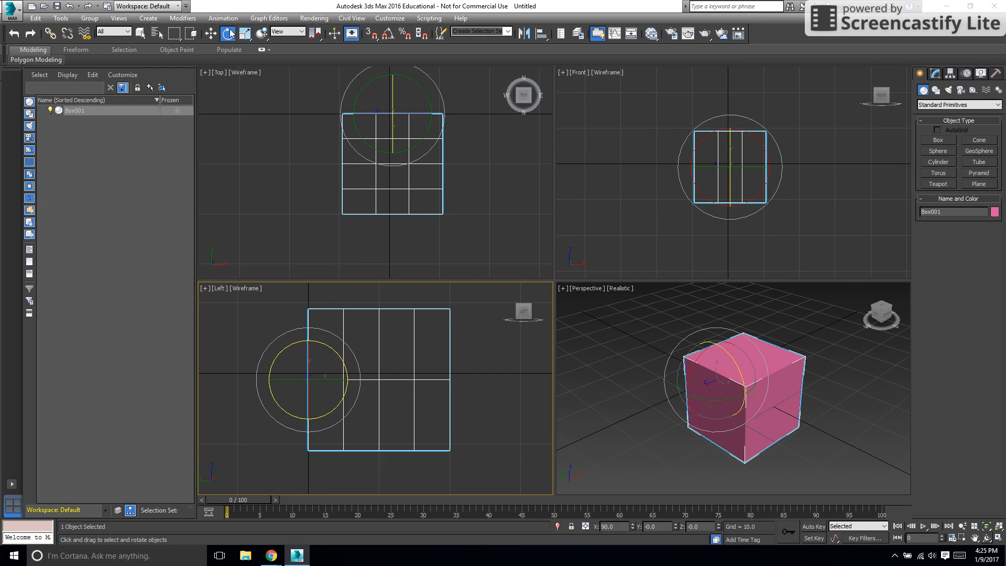
Pan the box within all four viewports and zoom the Perspective view to the extents of the selected box
click(976, 539)
mouse_move(761, 380)
mouse_down()
mouse_move(716, 364)
mouse_move(796, 419)
mouse_move(746, 378)
mouse_up()
mouse_move(737, 171)
mouse_down()
mouse_move(681, 175)
mouse_move(829, 212)
mouse_move(742, 176)
mouse_up()
drag(380, 175, 370, 175)
drag(400, 440, 387, 410)
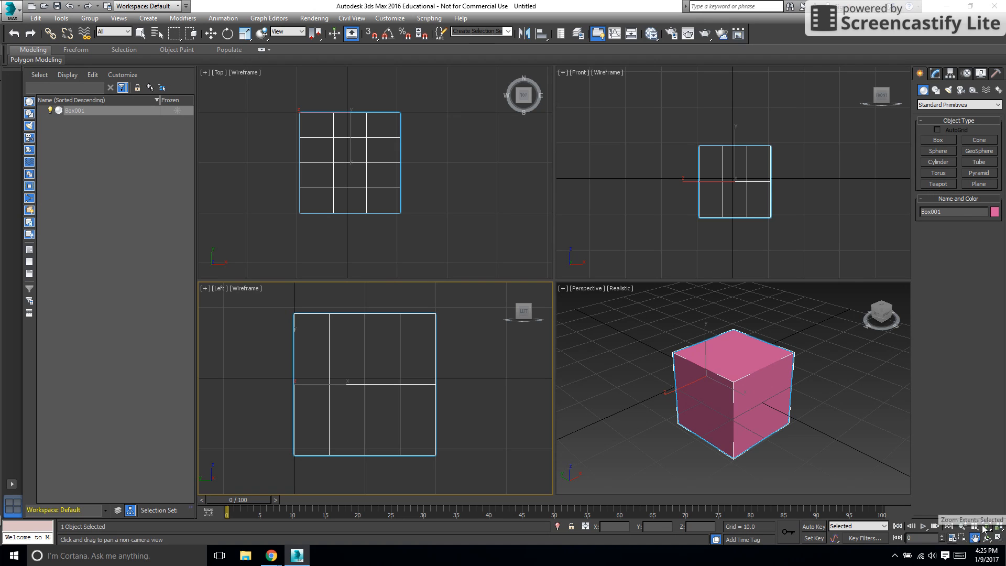
drag(737, 180, 737, 182)
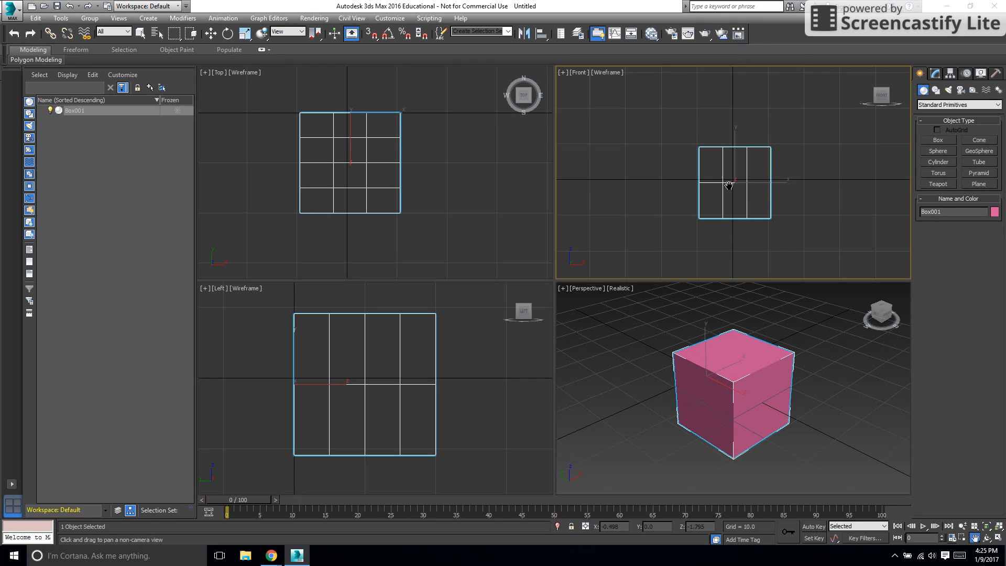
click(749, 397)
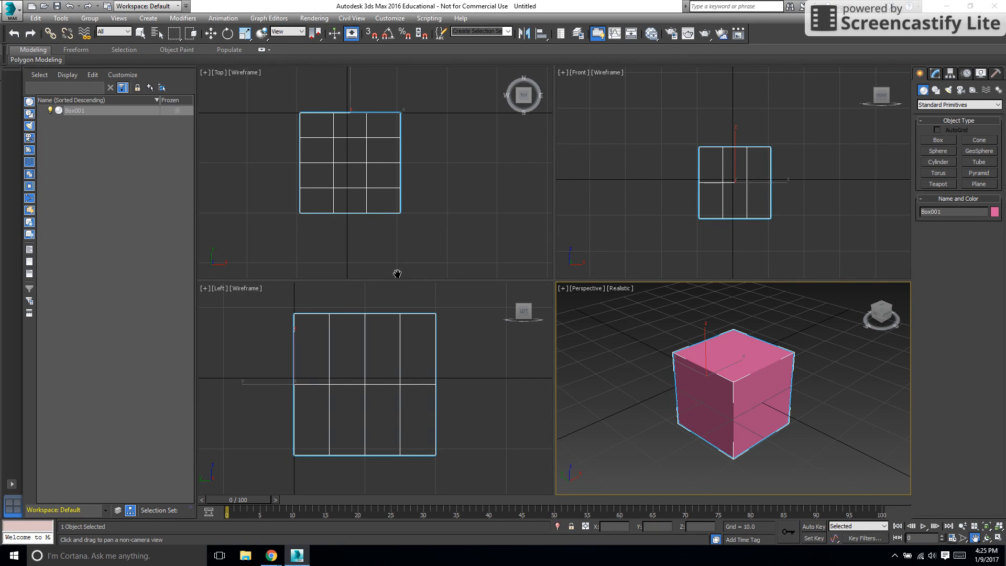
click(127, 108)
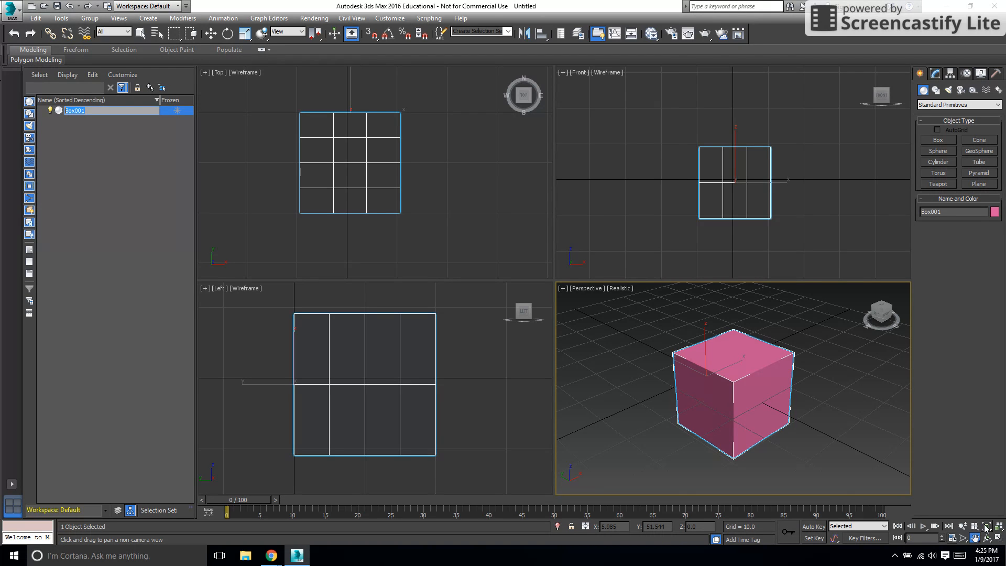
click(986, 527)
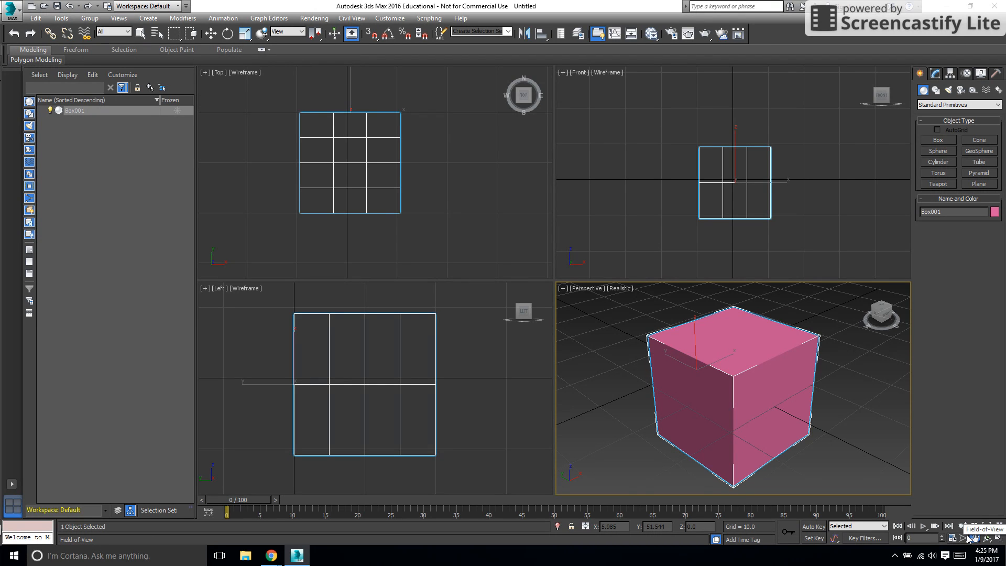
click(975, 538)
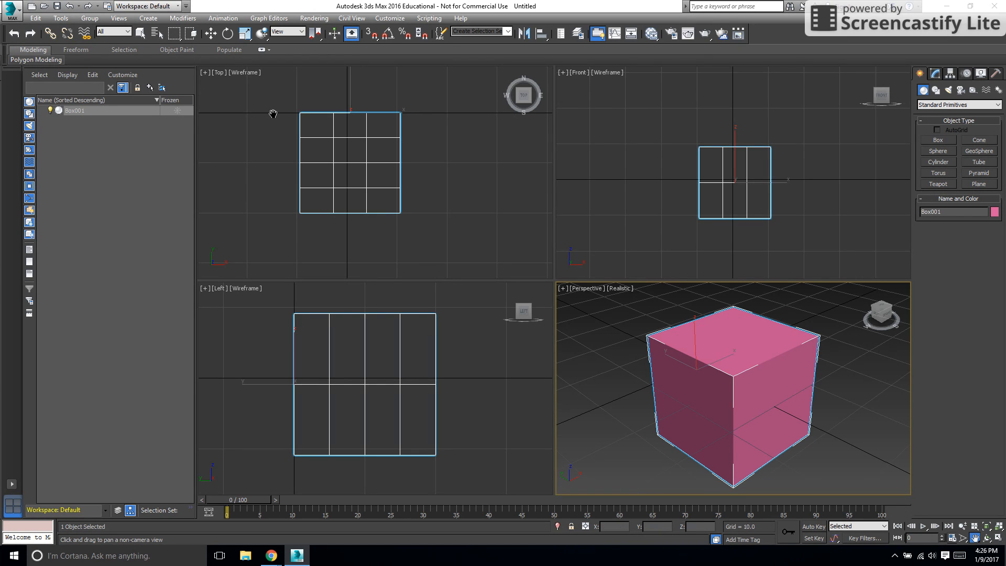
Move the box to the world origin by setting its X, Y and Z position to 0
click(210, 33)
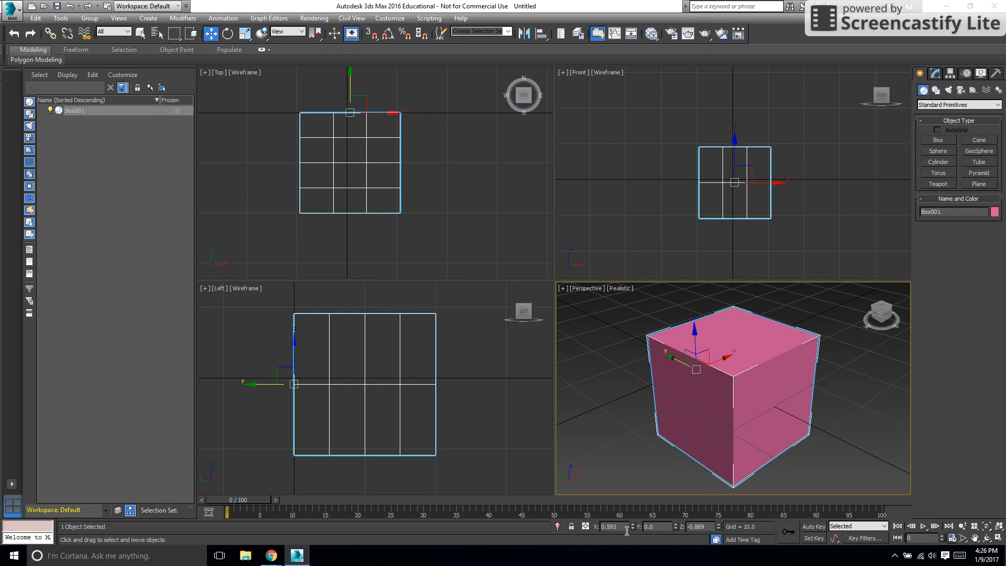
drag(627, 531, 571, 529)
text(0)
click(656, 528)
drag(655, 528, 621, 528)
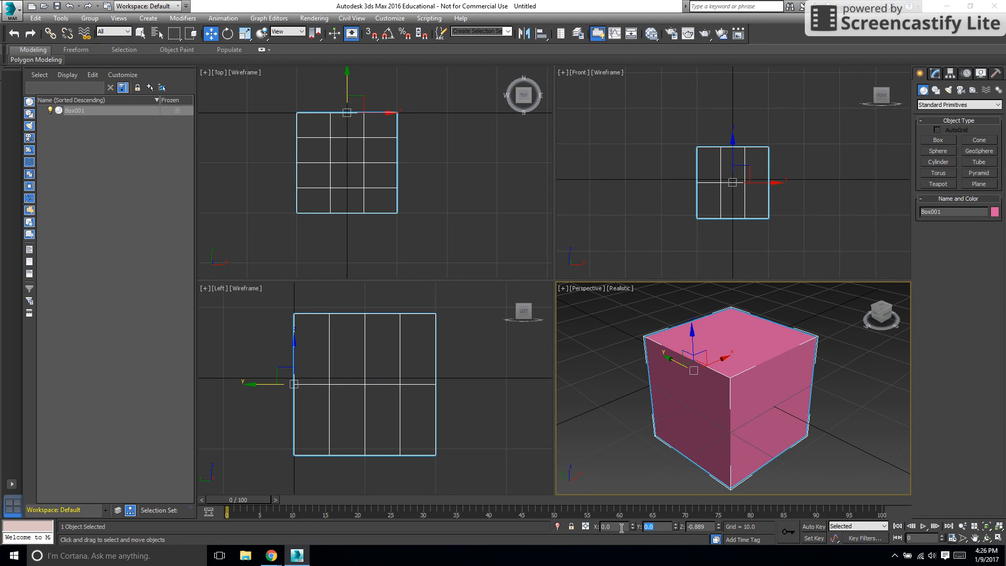
text(0)
double_click(704, 526)
text(0)
Change the box's object color to purple from the 3ds Max palette
click(995, 213)
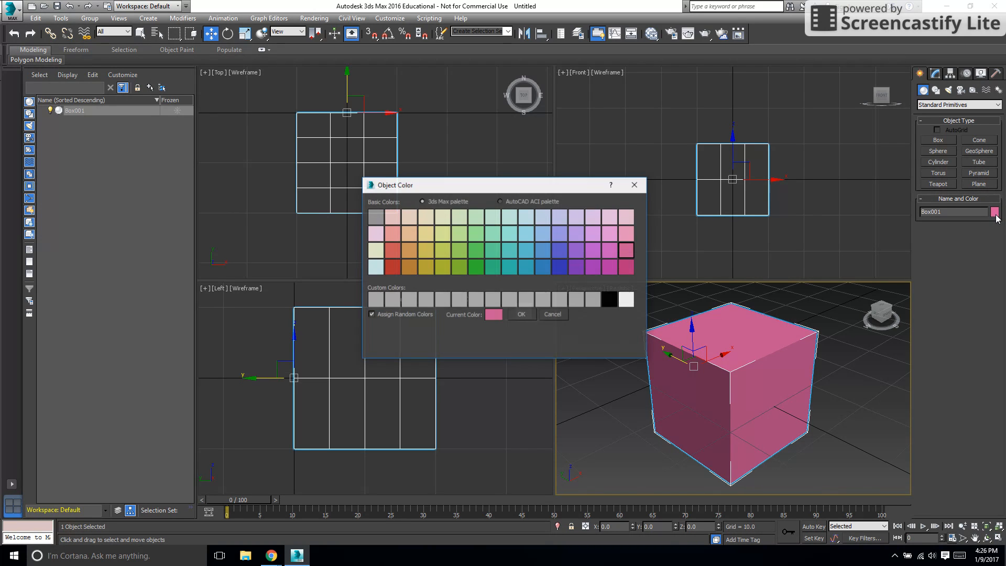
click(576, 266)
click(522, 315)
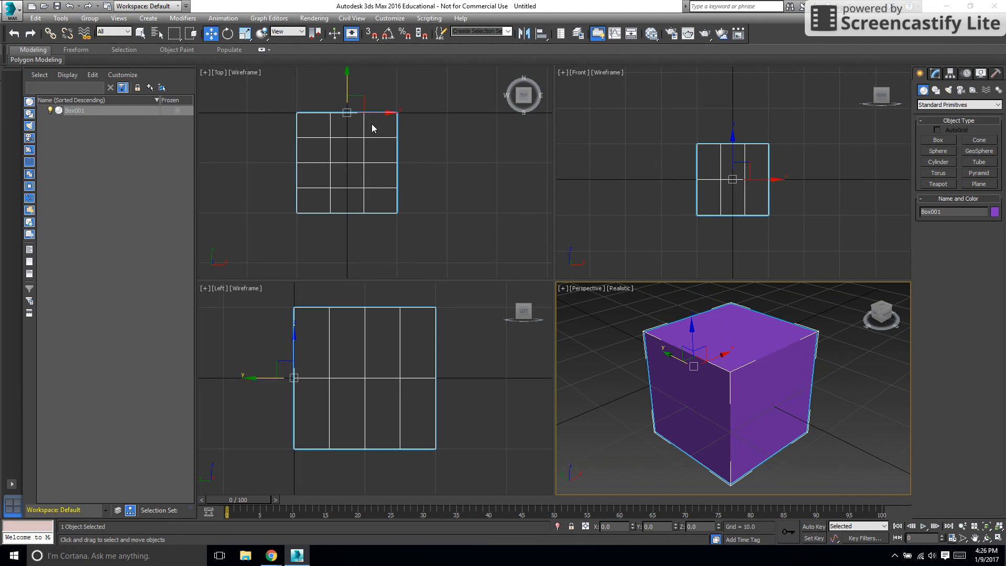
click(85, 110)
click(85, 110)
right_click(85, 110)
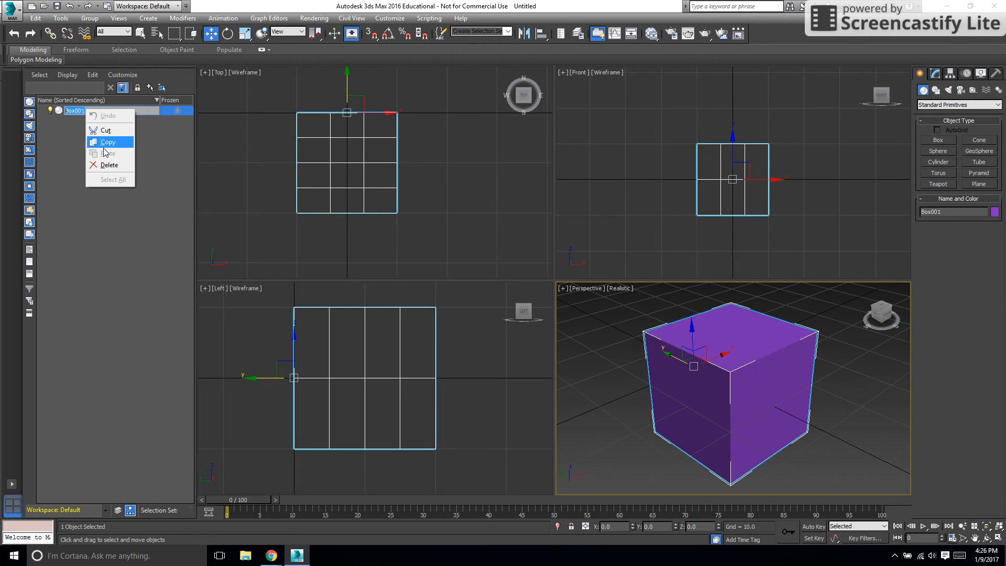
drag(78, 110, 63, 111)
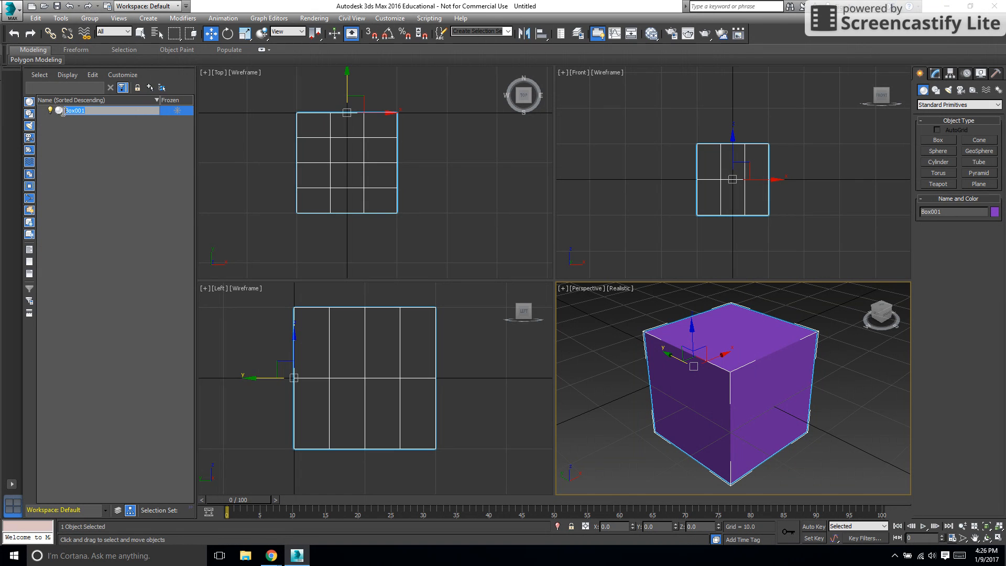
click(112, 158)
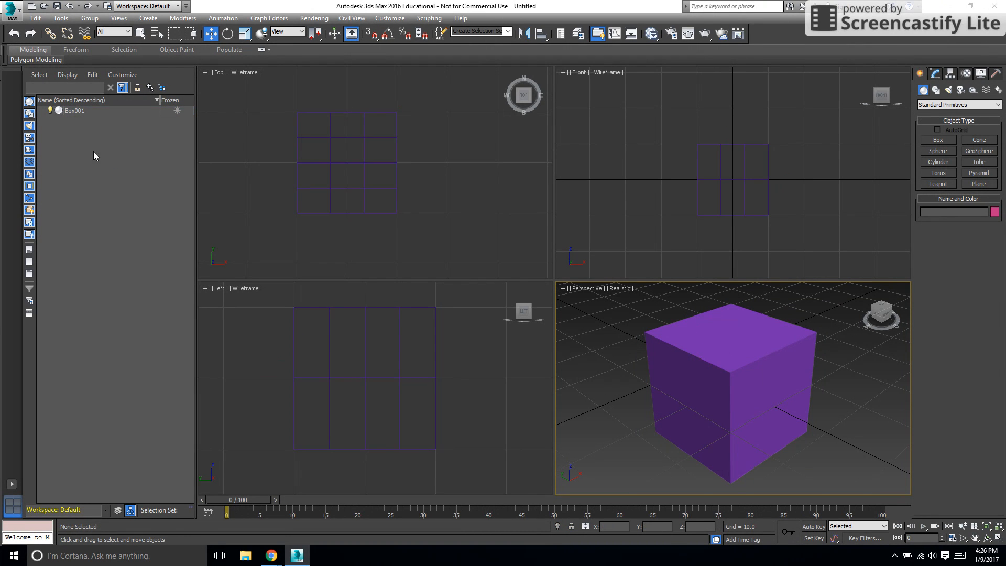
Rename the box as "something else" in the scene object list and select it again
click(75, 111)
right_click(109, 111)
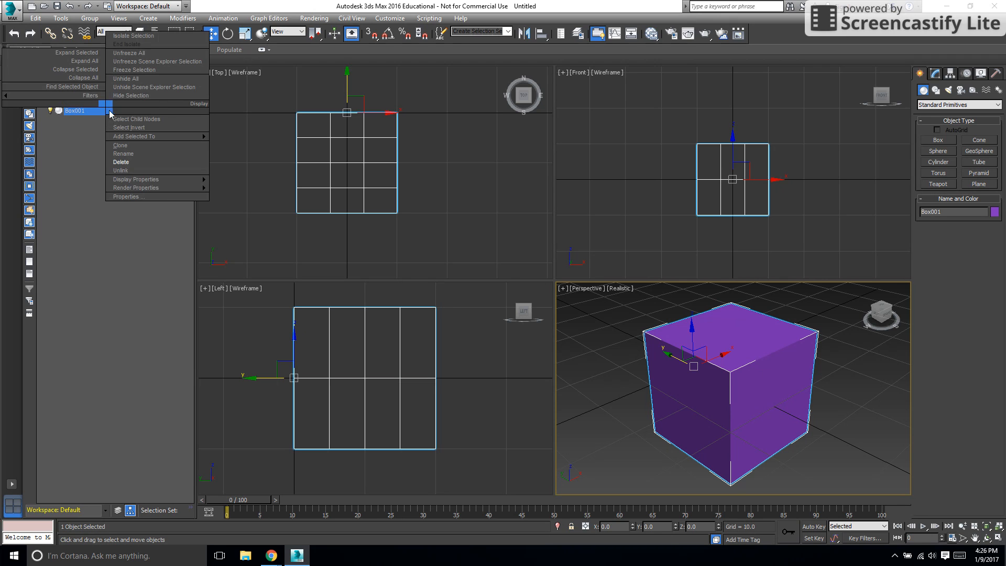
click(120, 153)
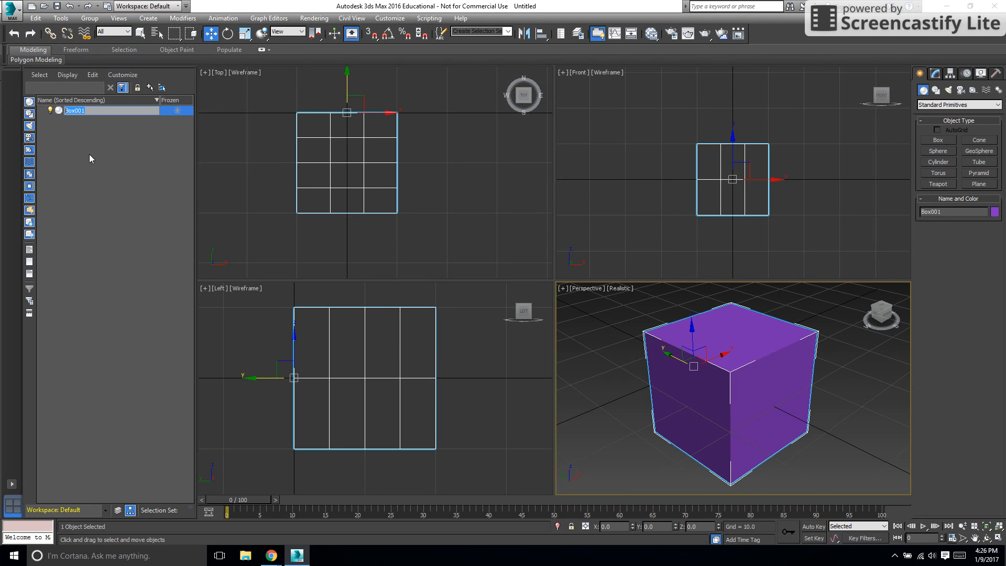
text(something else)
key(Return)
click(135, 141)
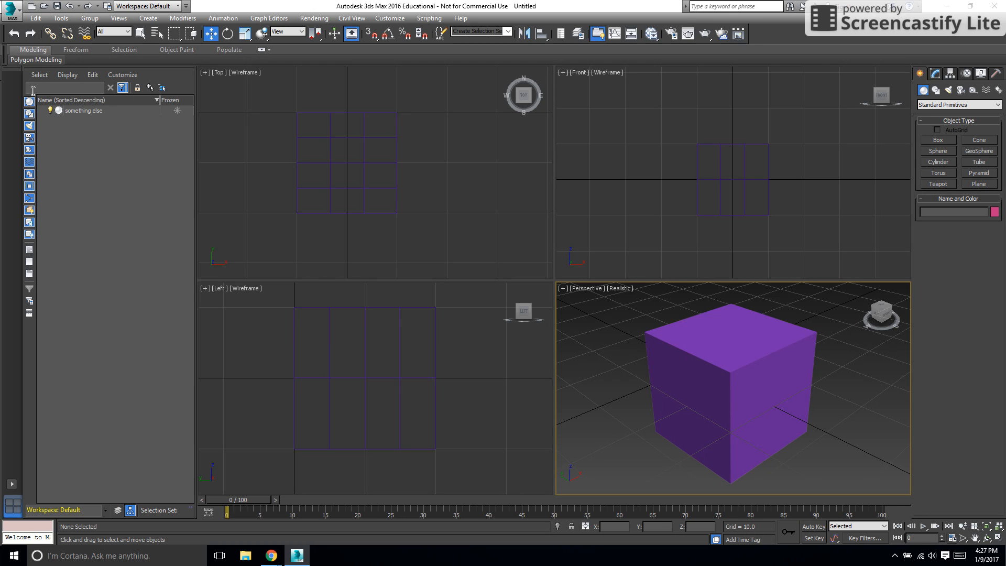
click(115, 110)
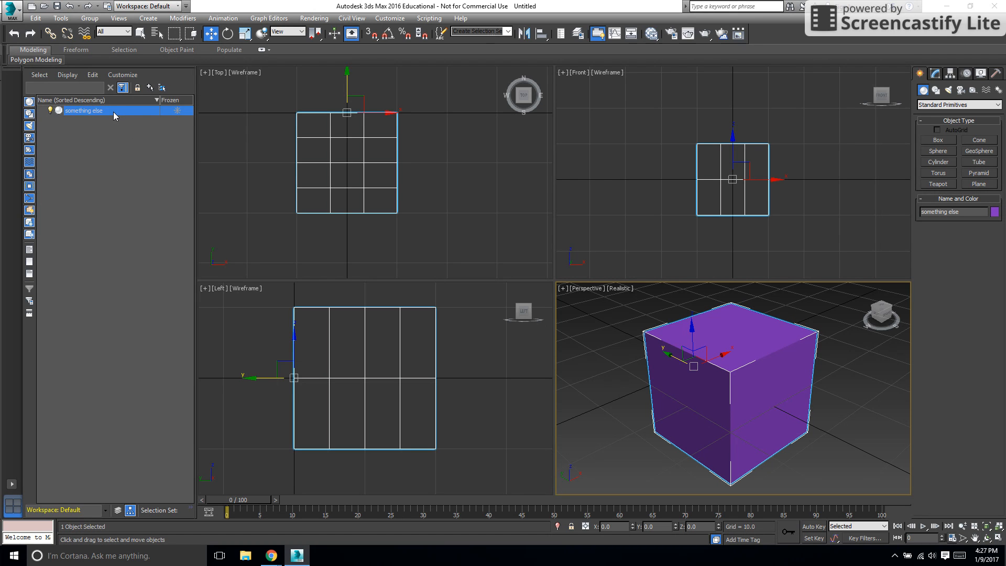